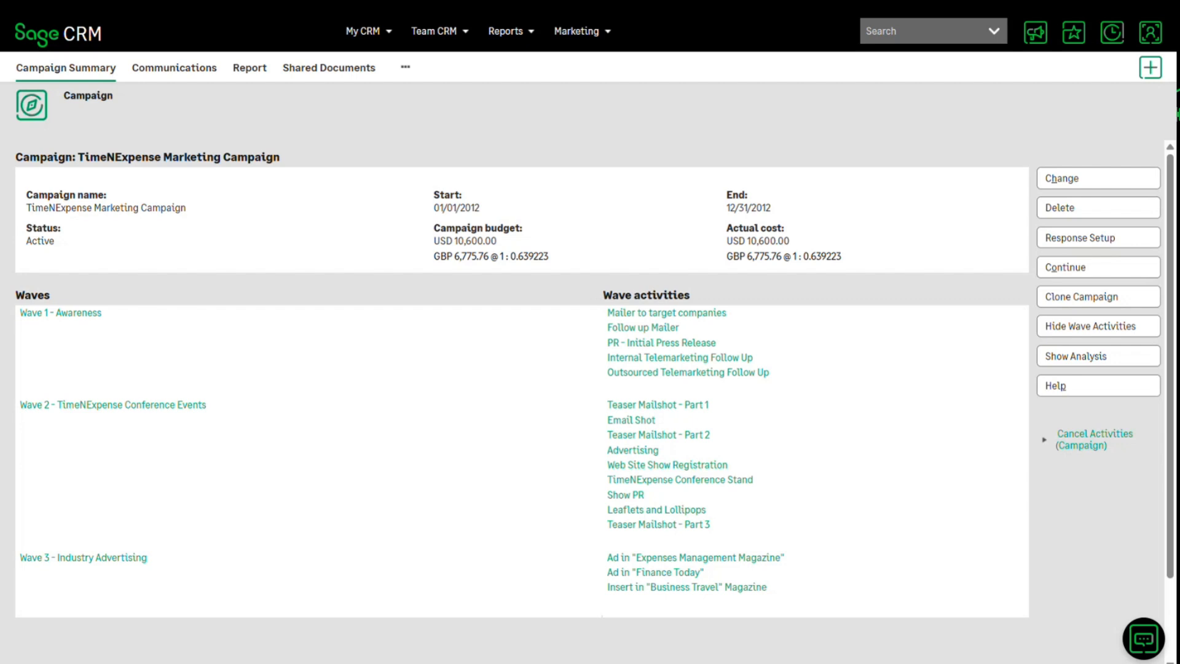
- Open Advanced Find from the campaign summary and bring up its choice of entities
scroll(590, 369, down, 4)
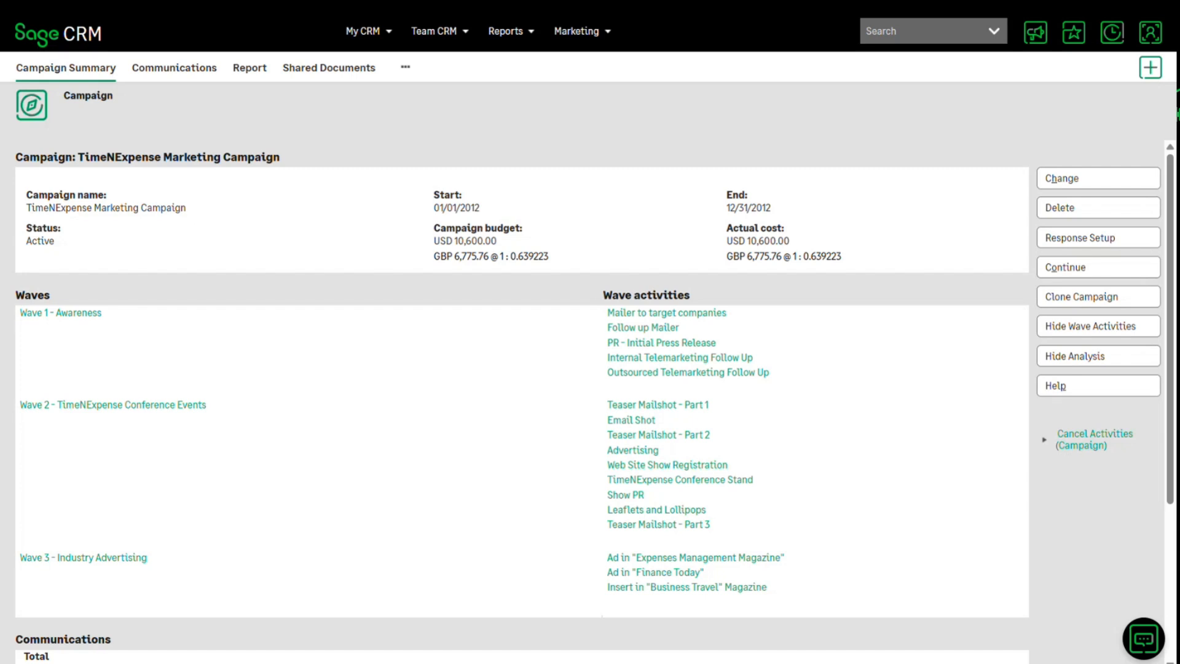
mouse_move(994, 31)
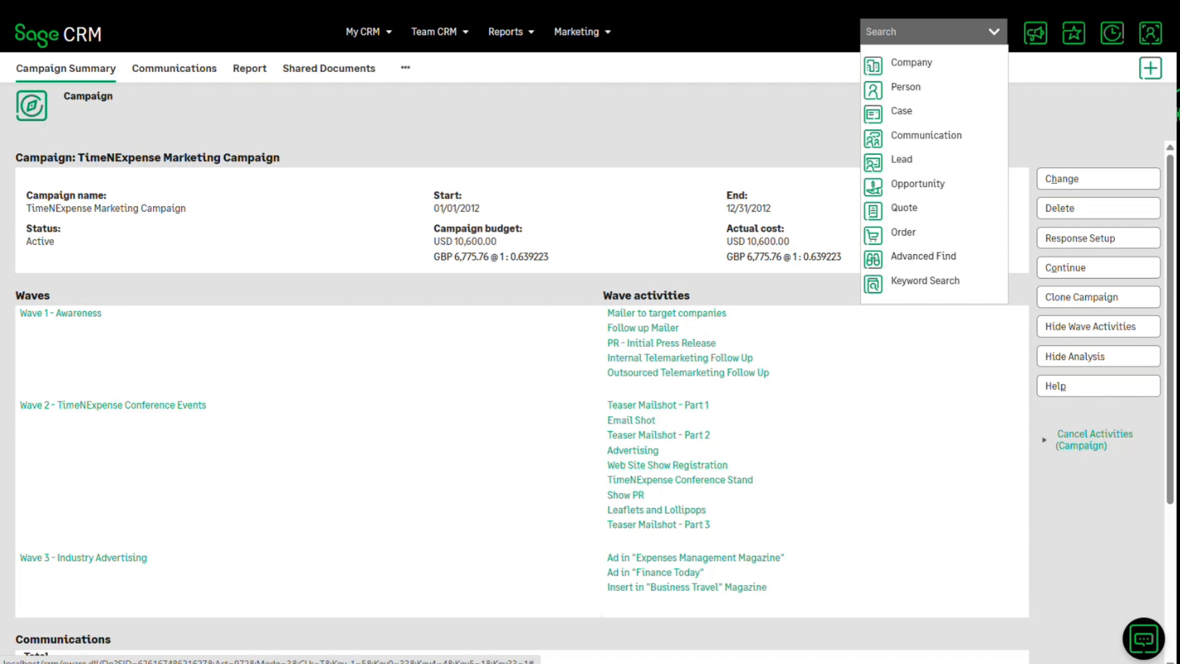
click(924, 257)
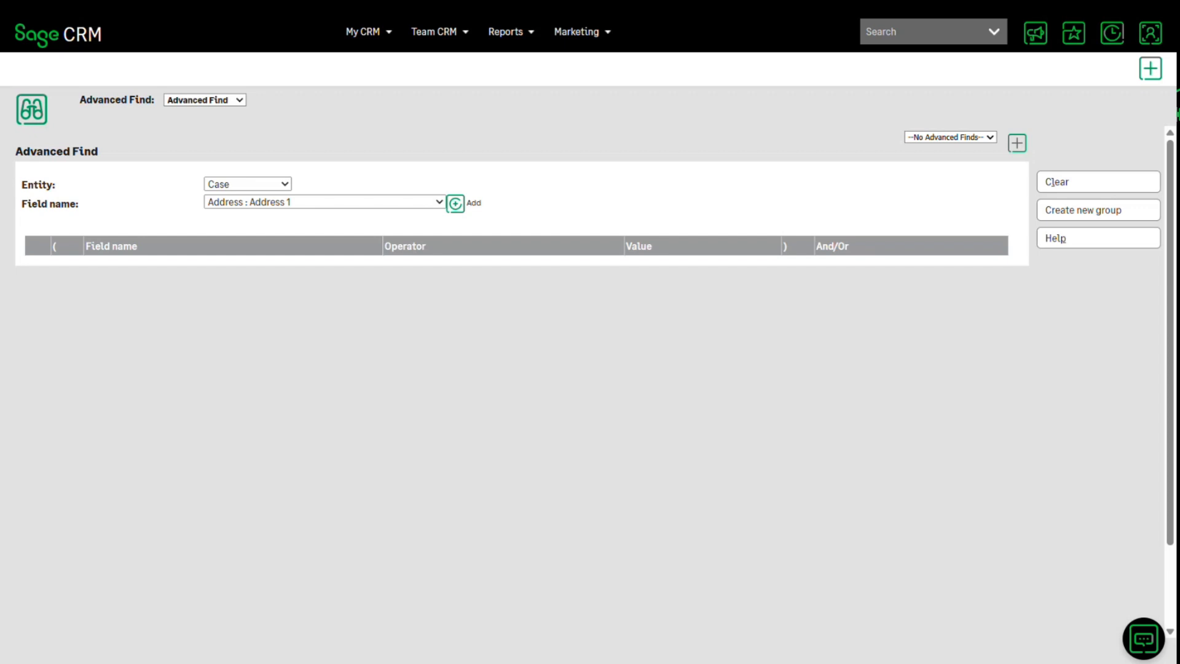
click(247, 183)
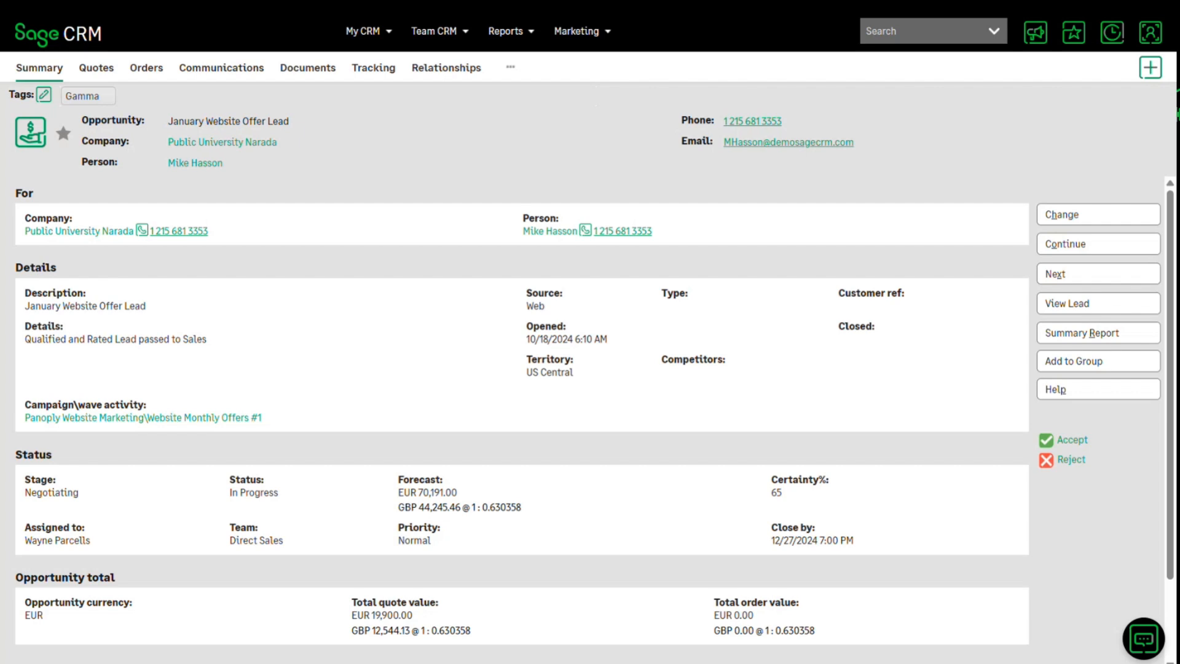
- Open the Opportunities Generated By Campaign report from the Marketing report category and close its chart output
mouse_move(511, 31)
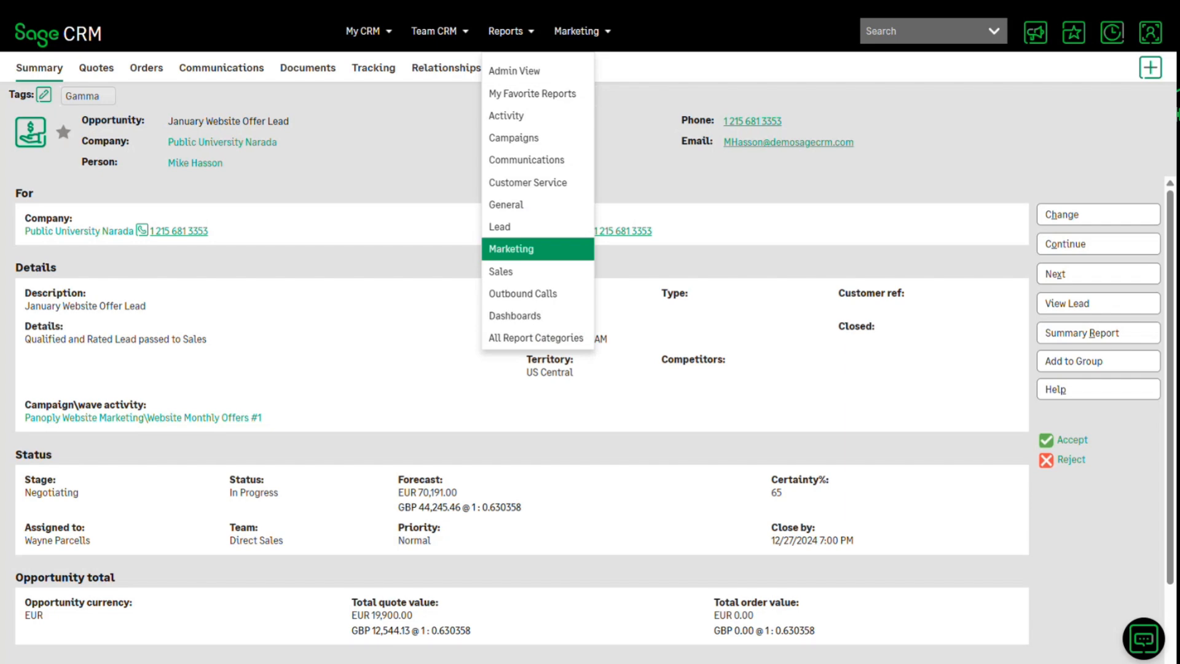
click(538, 249)
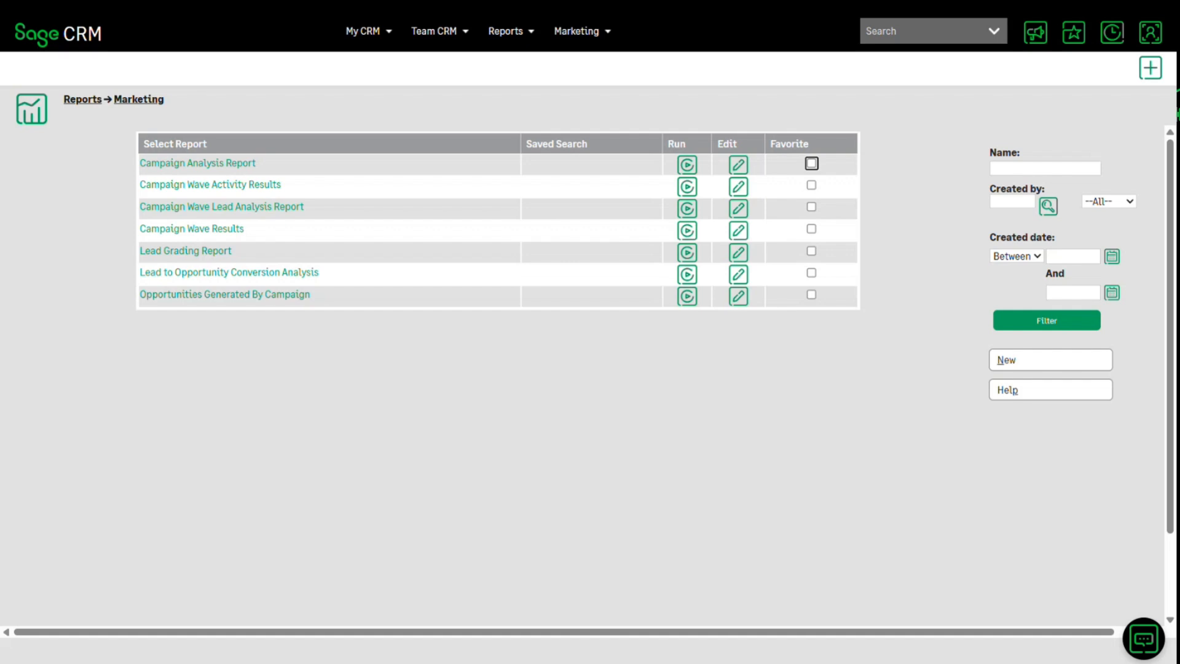
click(225, 295)
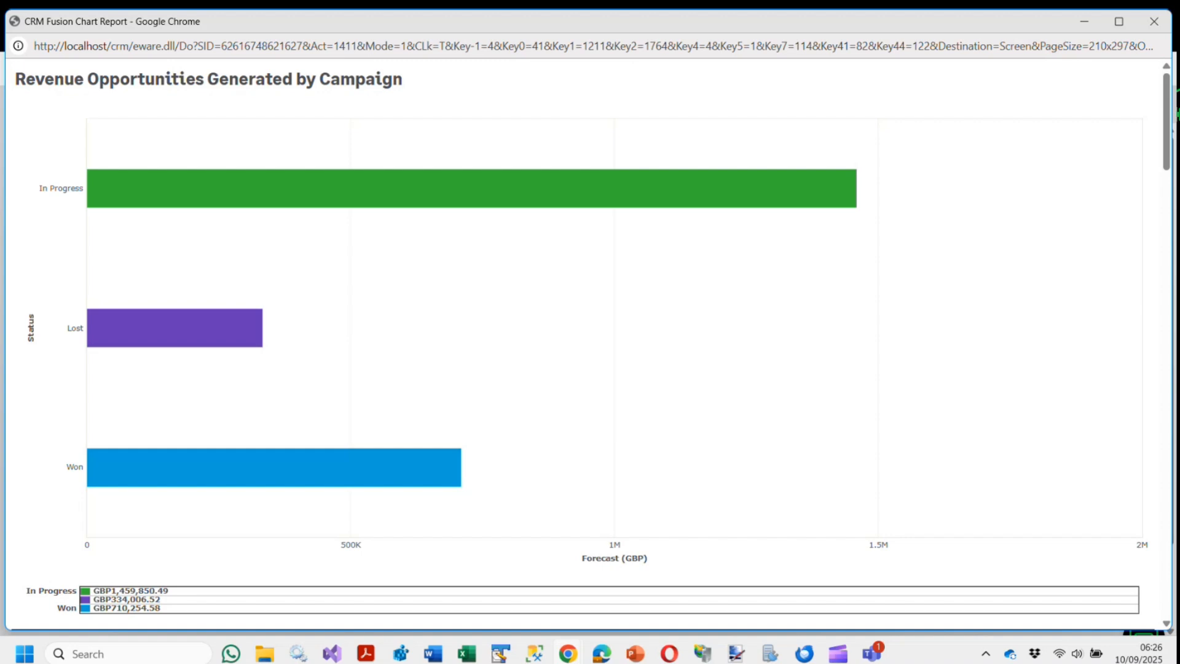
key(alt+F4)
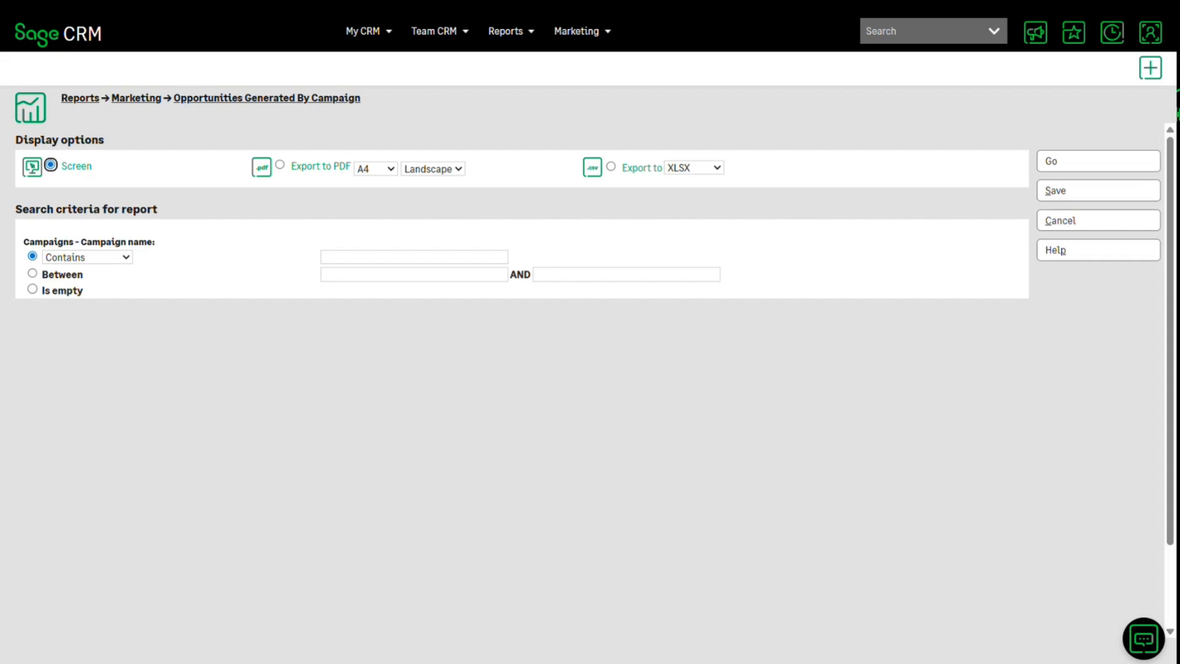
- Open the campaign list, and bring up the type choices for a new wave activity
mouse_move(581, 32)
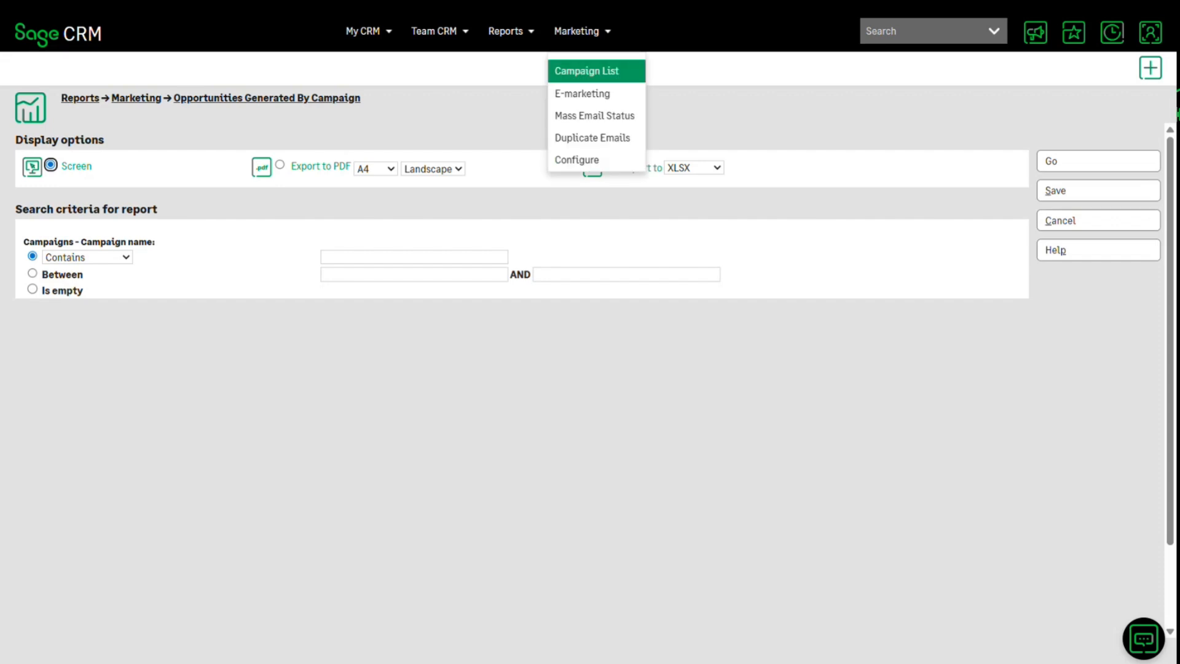
click(587, 72)
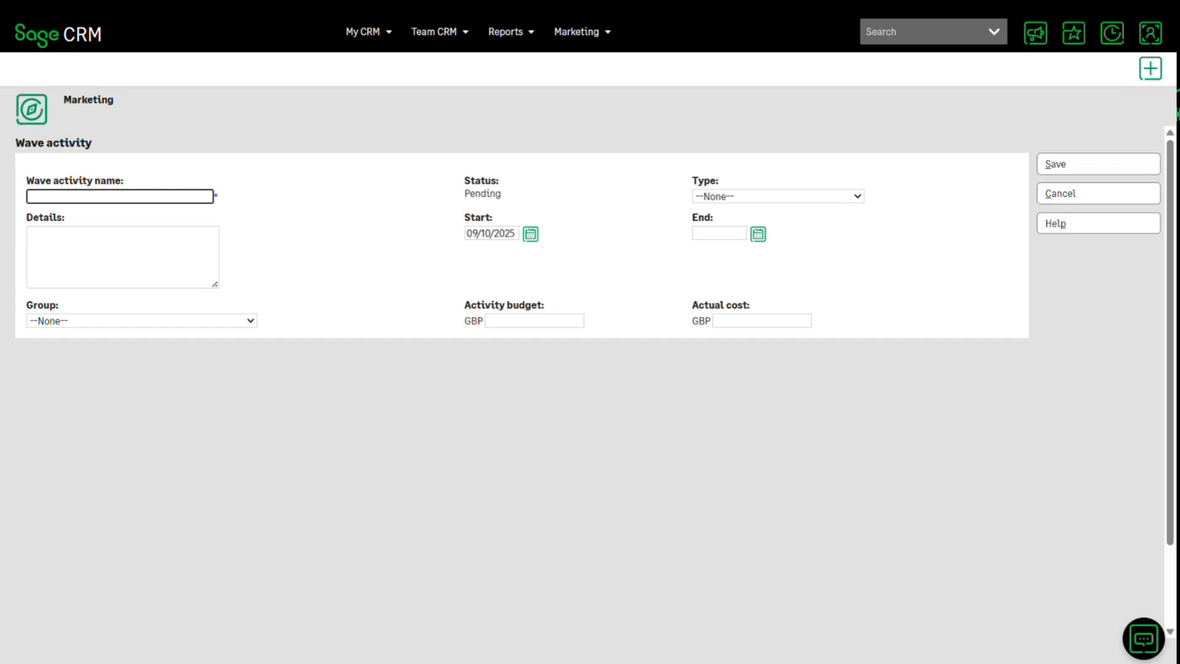
click(778, 197)
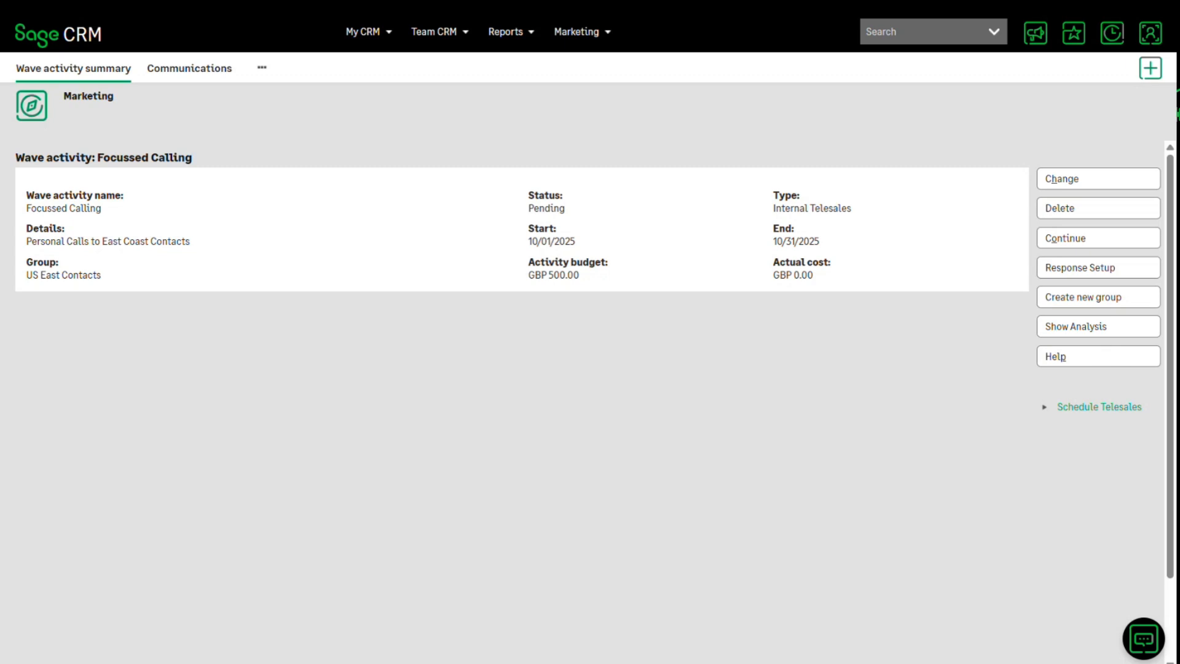
- Return from the Focussed Calling wave activity through its wave to the FY26 Q1 Winter Special campaign summary
key(Right)
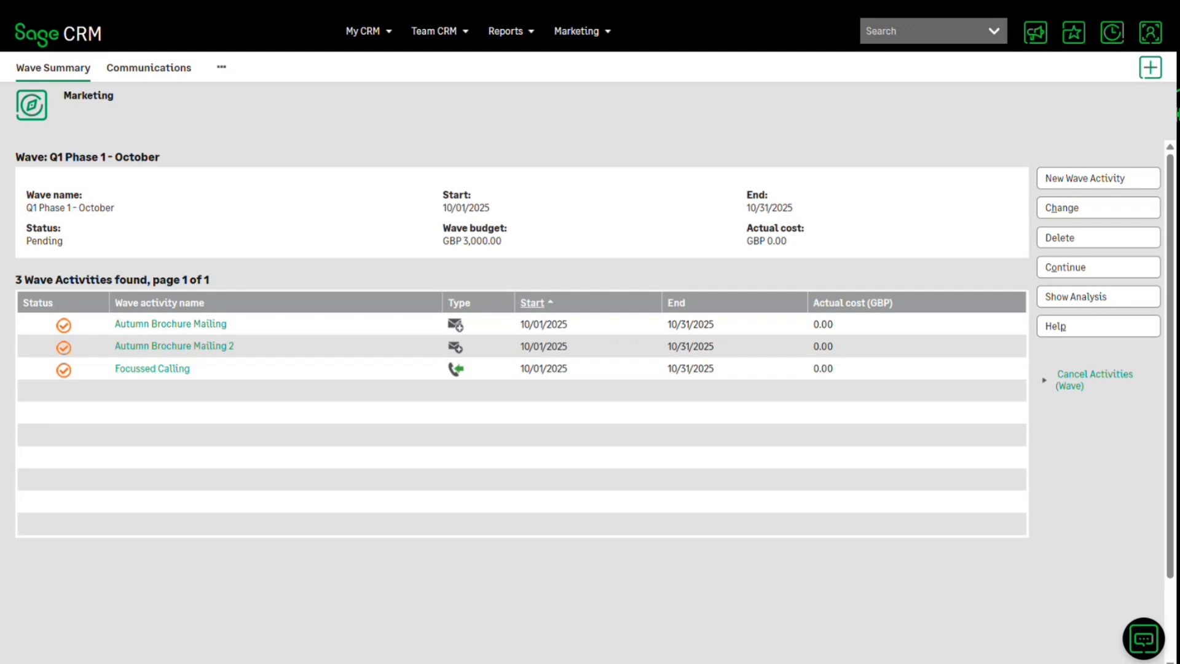
key(Right)
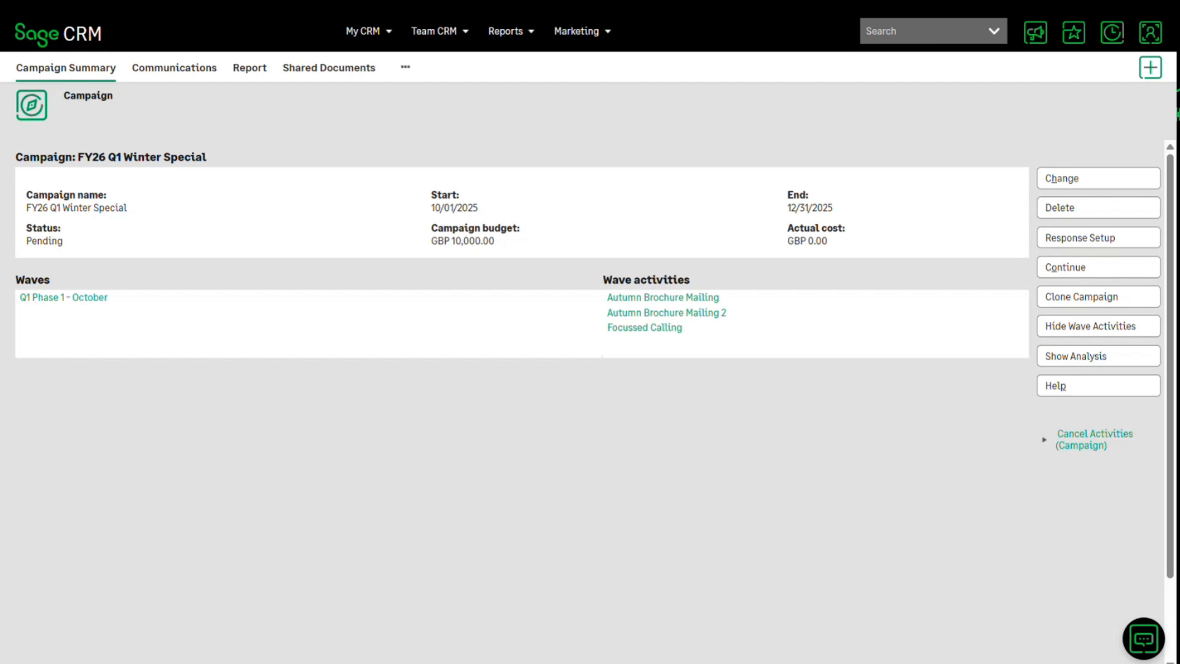
- Save the export file USCompaniesinFinanceBankingandInsurance in CSV format with an entry in shared documents
key(Right)
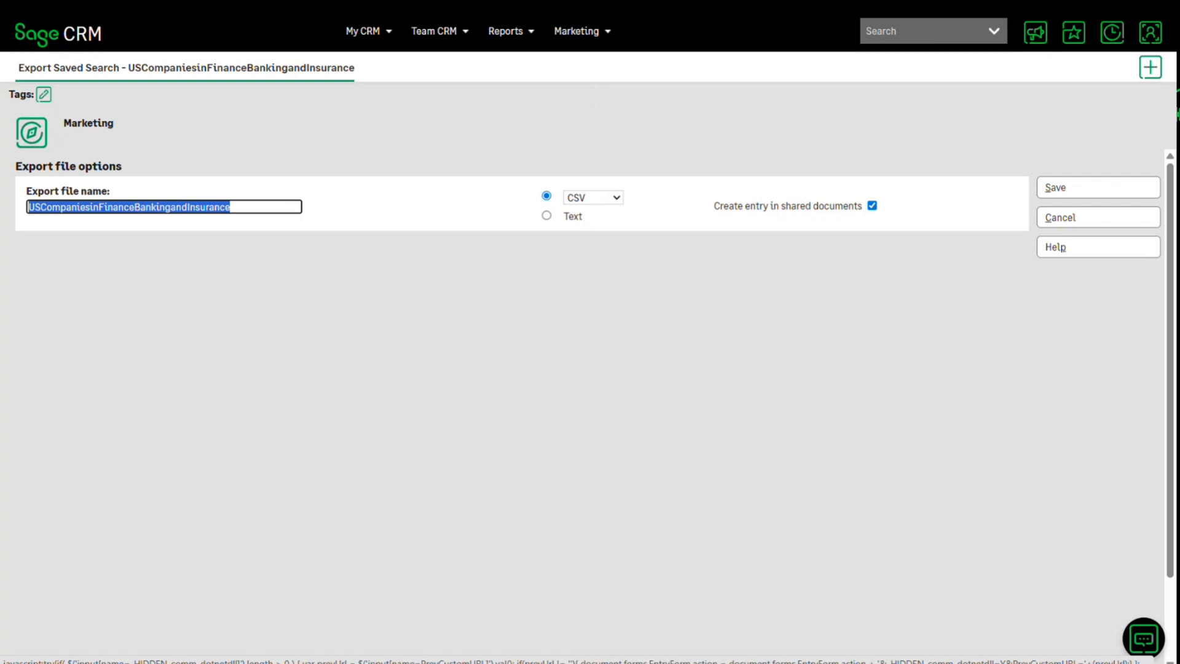
click(1098, 188)
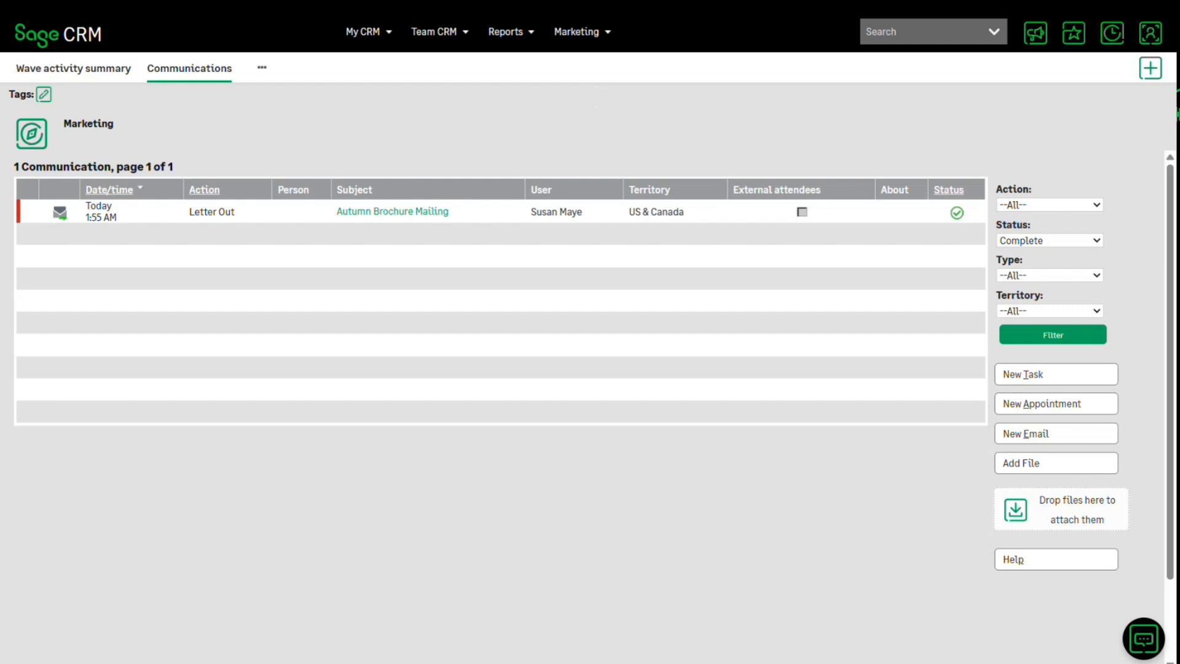
- Search for "Abys", open the Abyssinian Inc. Technology company record and view its communications
text(Abys)
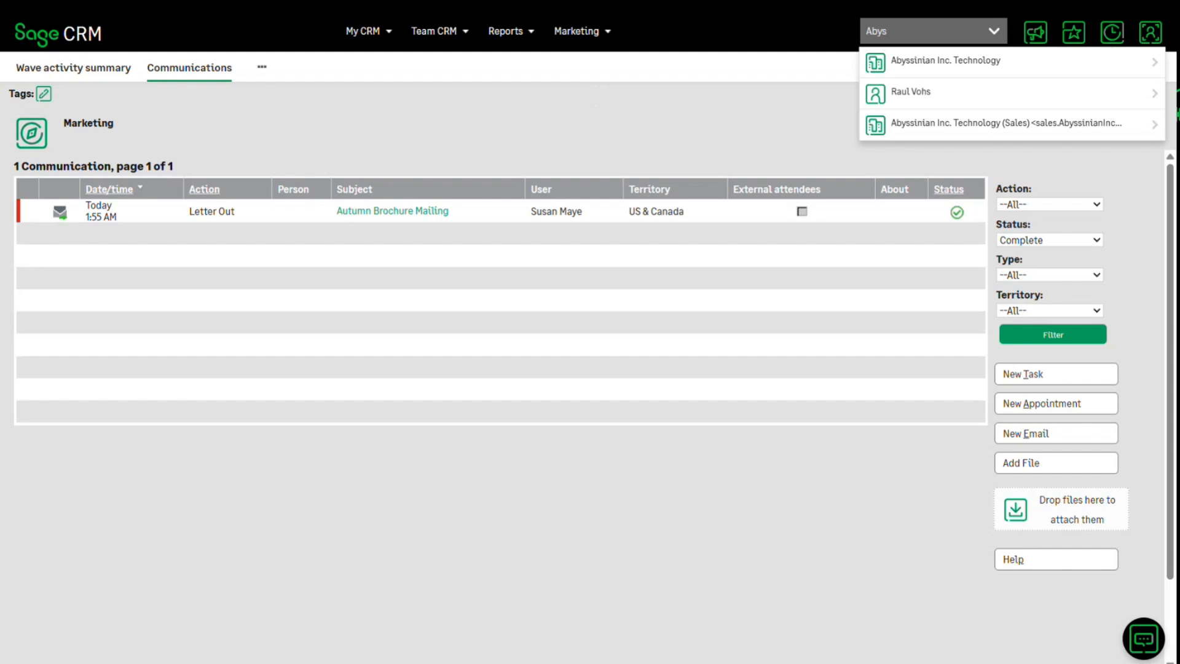
key(Return)
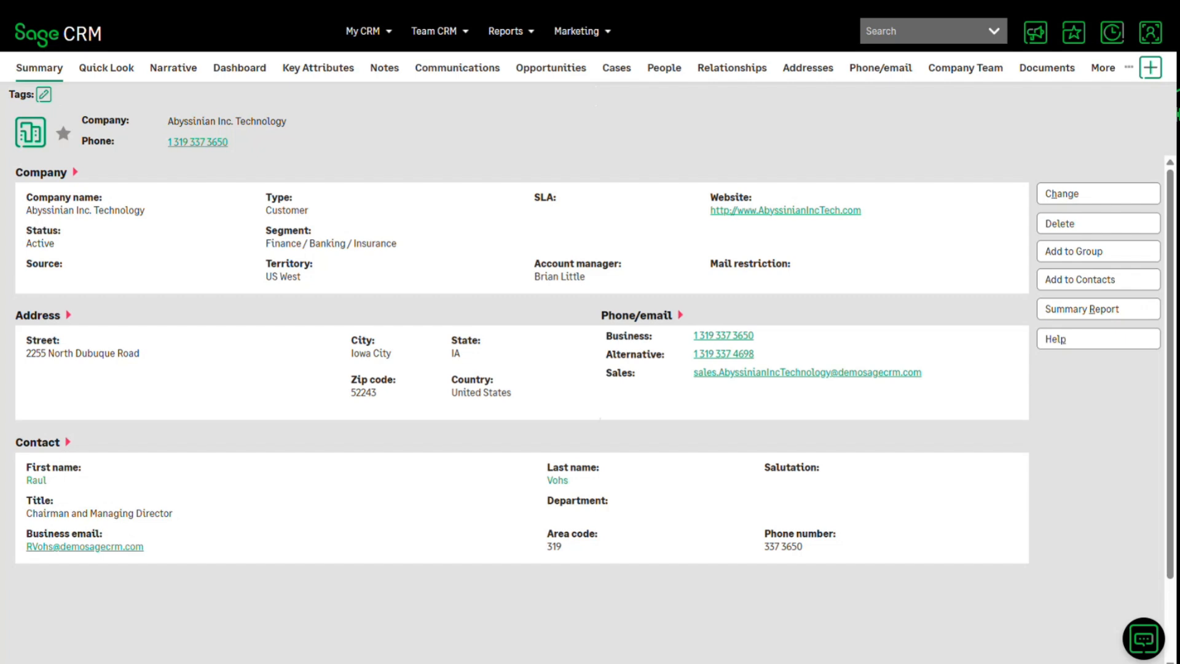
click(457, 67)
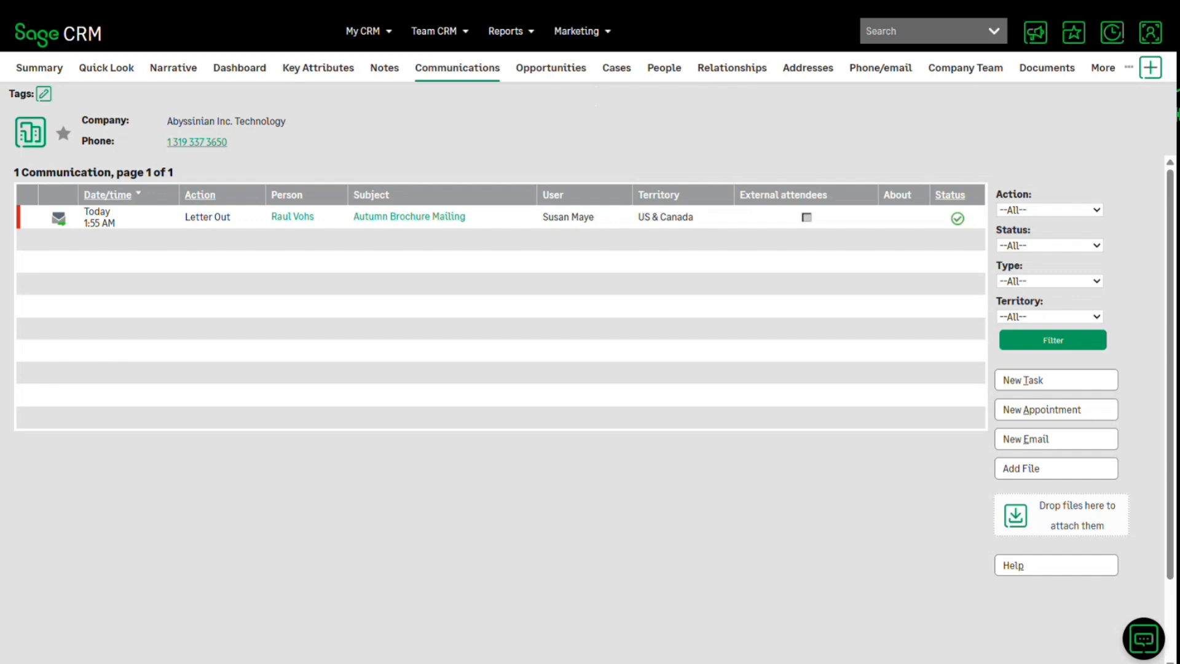
- Open the Autumn Brochure Mailing 2 wave activity of the FY26 Q1 Winter Special campaign from the campaign list
click(582, 32)
click(587, 71)
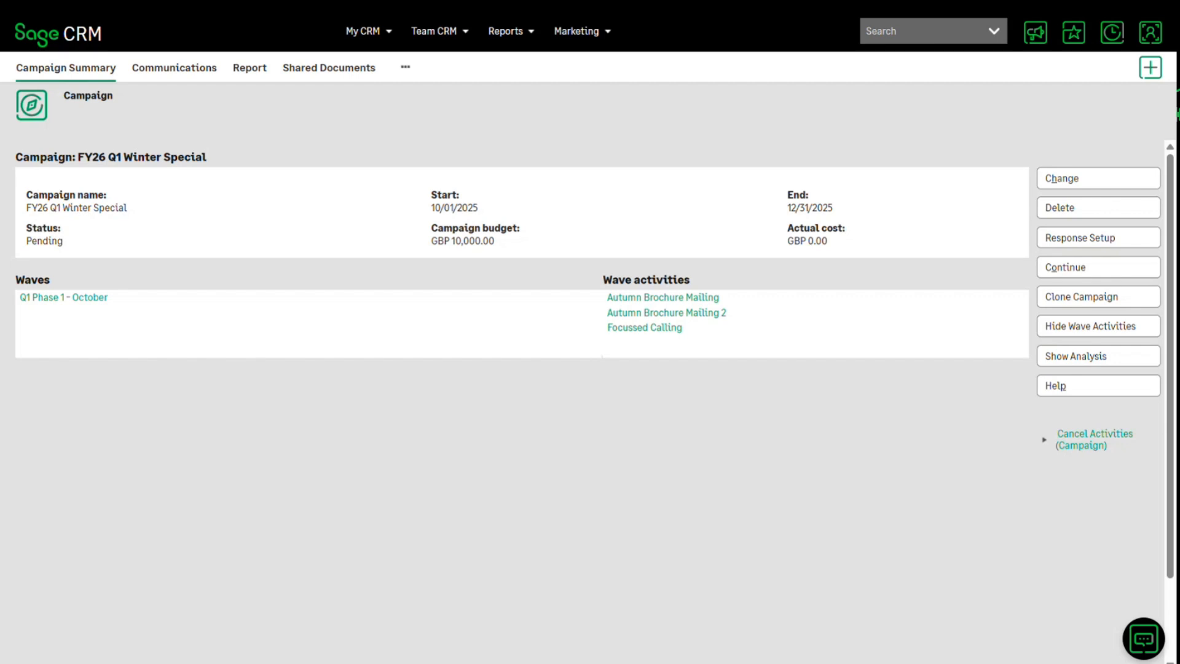
click(666, 313)
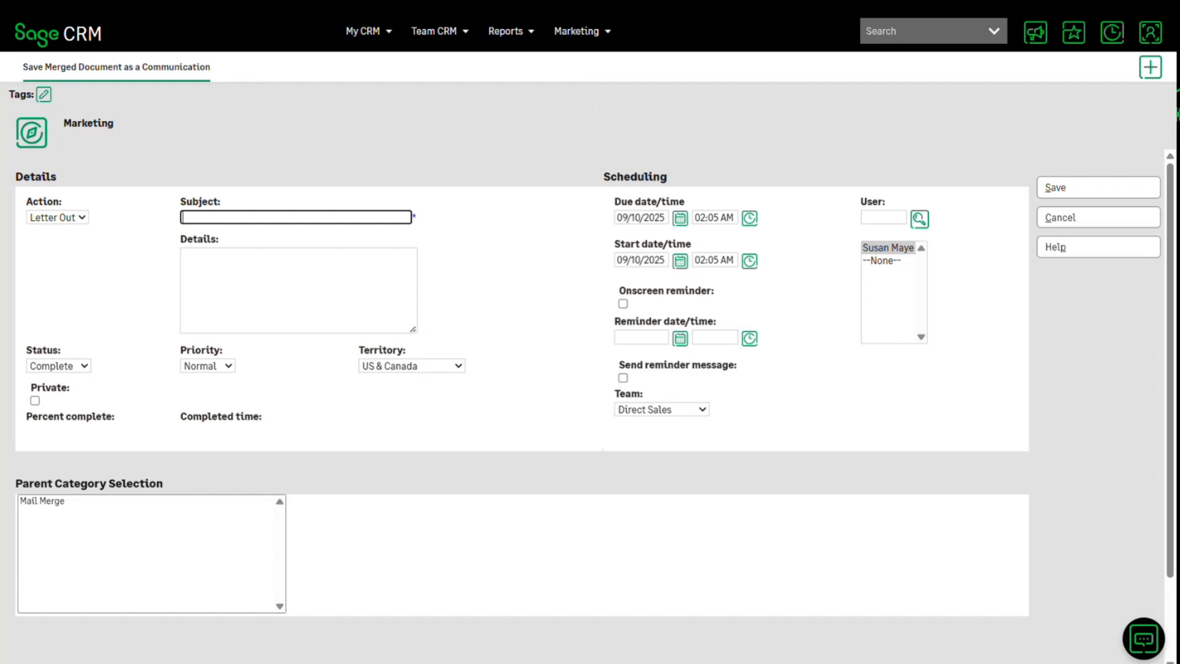
- Save the merged document as a communication with subject "Autumn Brochure Mailing" and details "Sharing of Autumn Brochure"
text(Autumn Brochure Mailing)
key(Tab)
text(Sharing of Autumn Brochure)
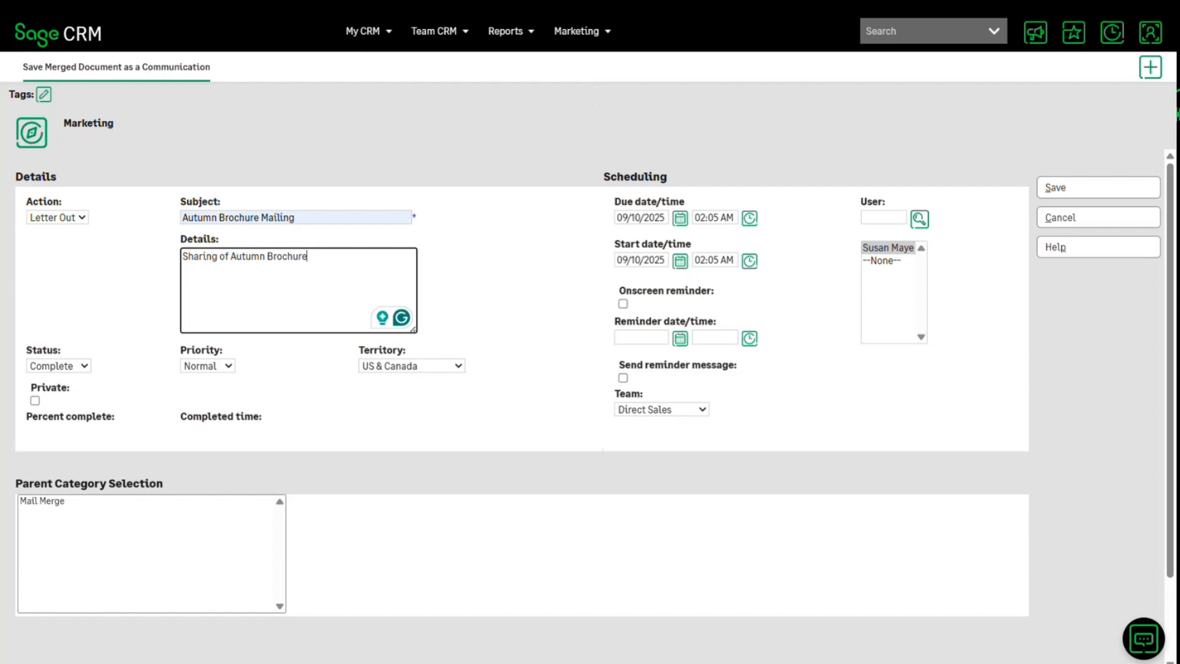
click(1098, 186)
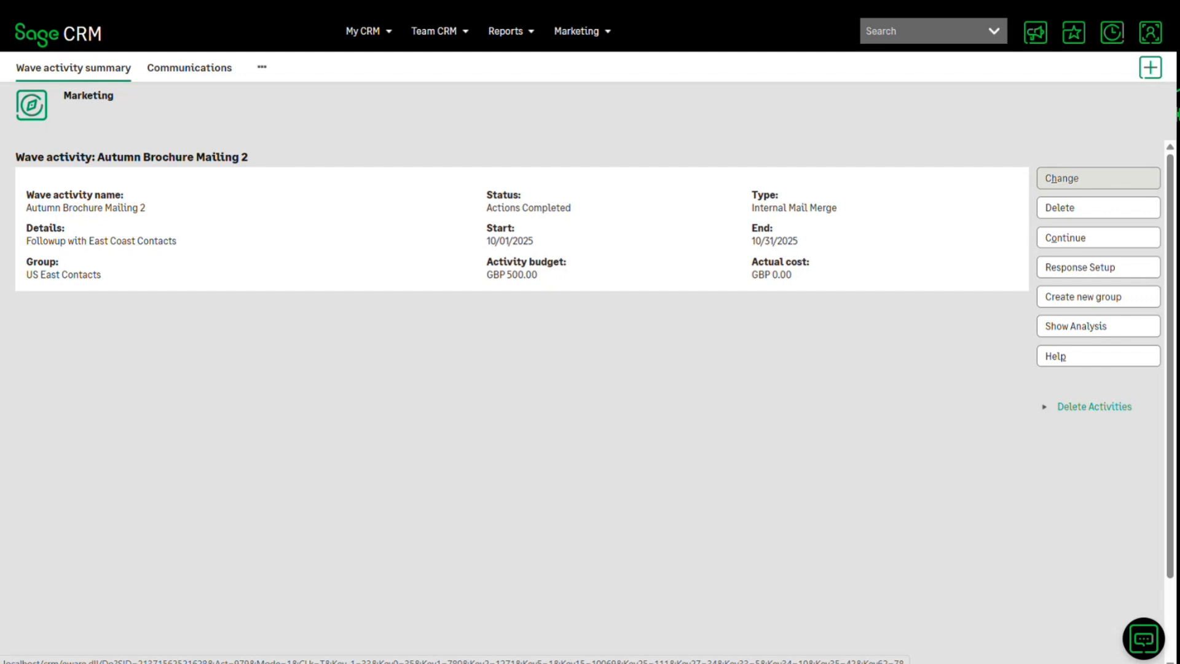
- Create the "Autumn Brochure Follow Up Call" tasks for the Focussed Calling wave activity and open that activity's communications
click(1099, 237)
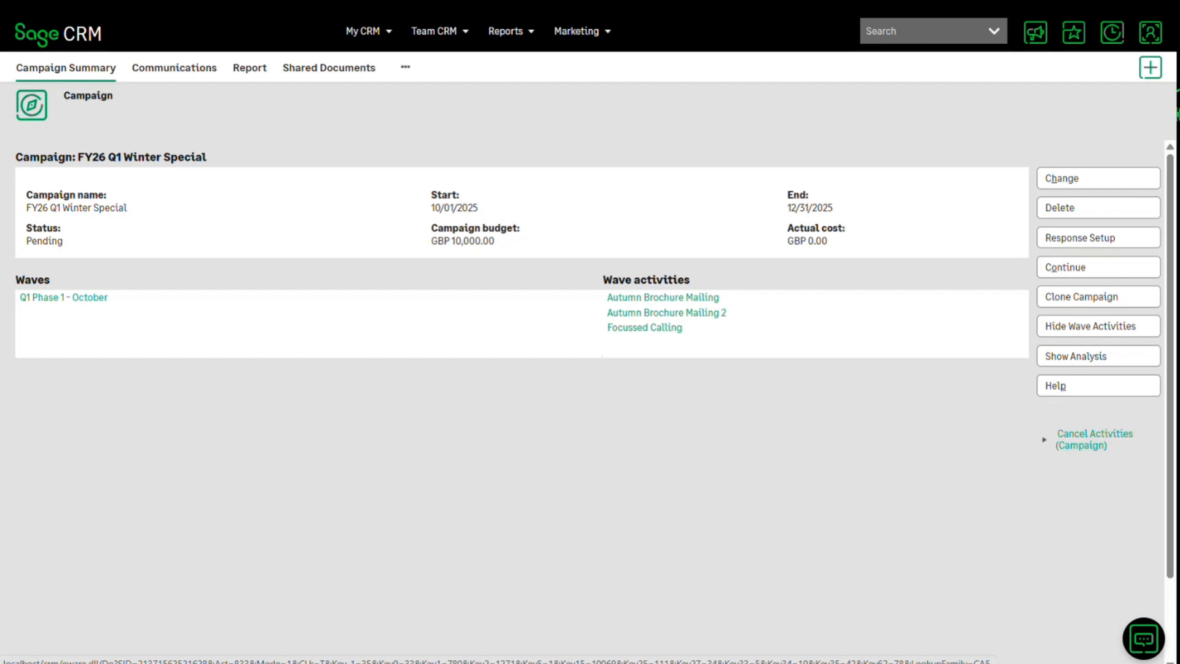
click(645, 327)
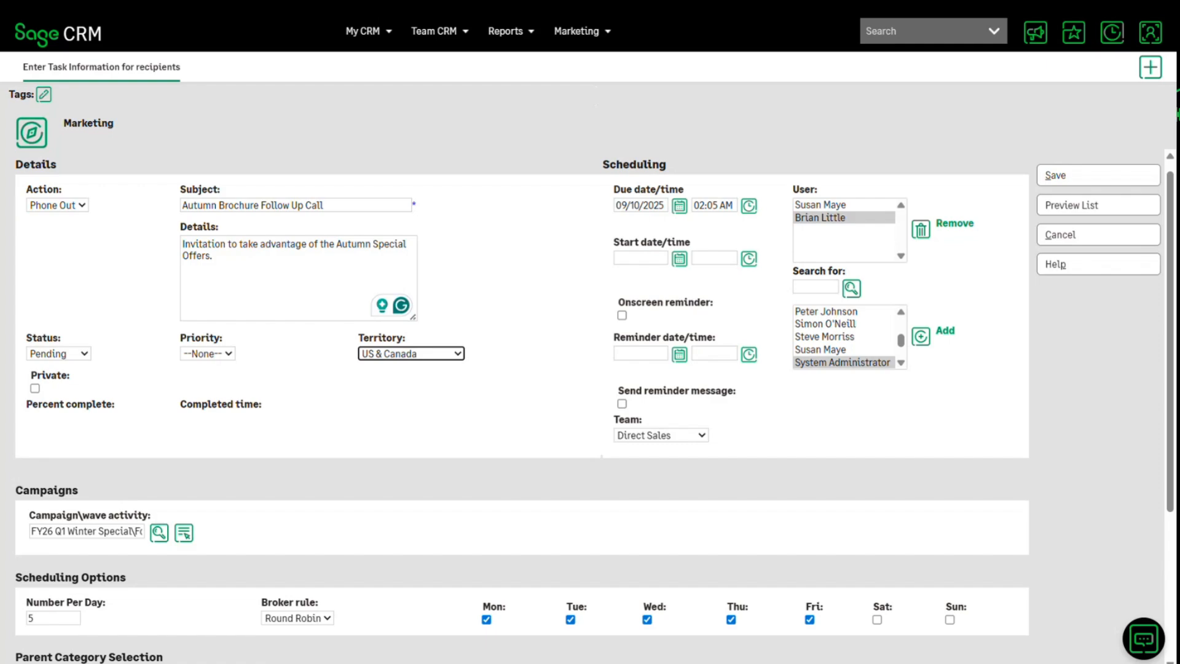
click(1098, 175)
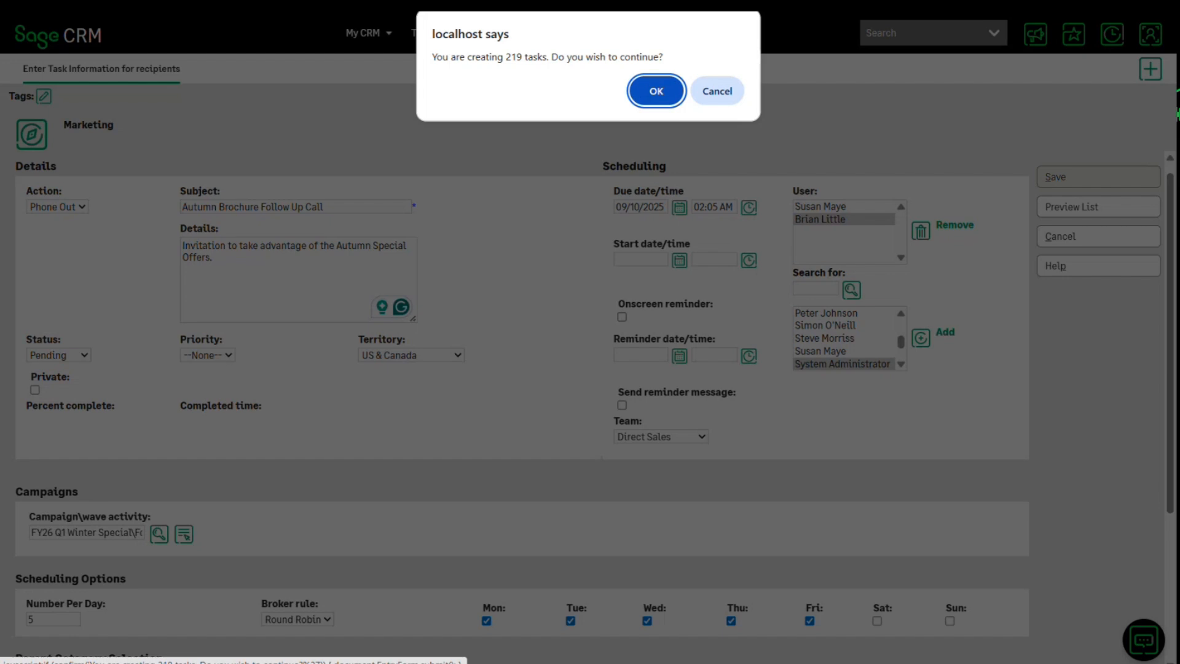
key(Return)
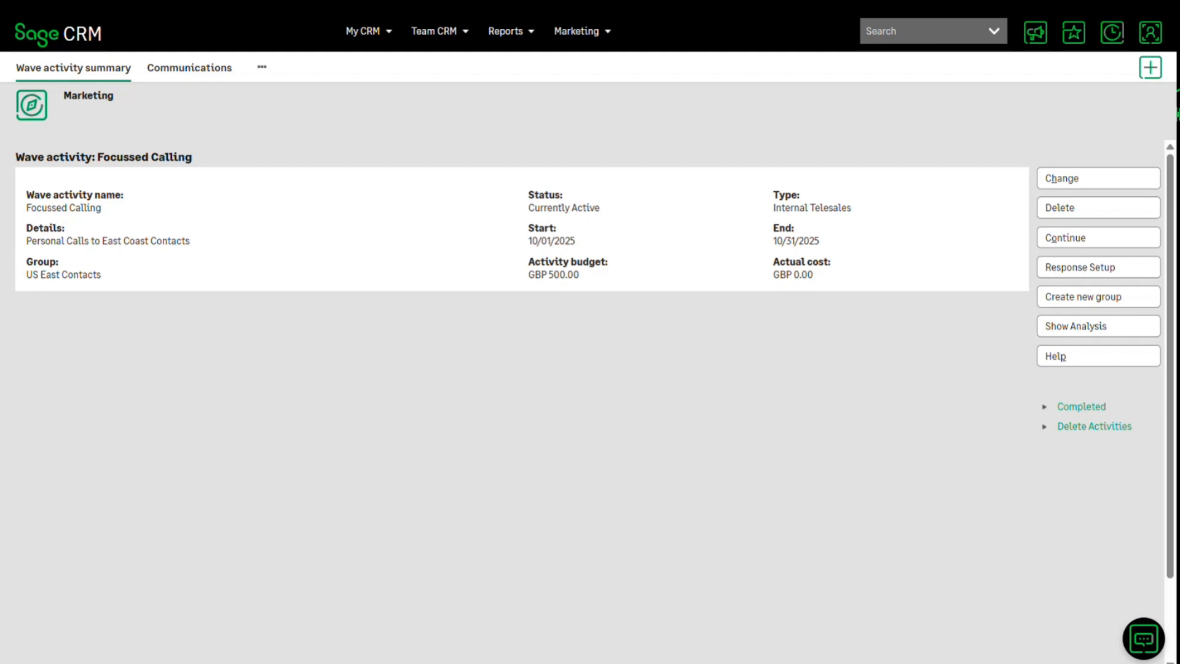
click(190, 67)
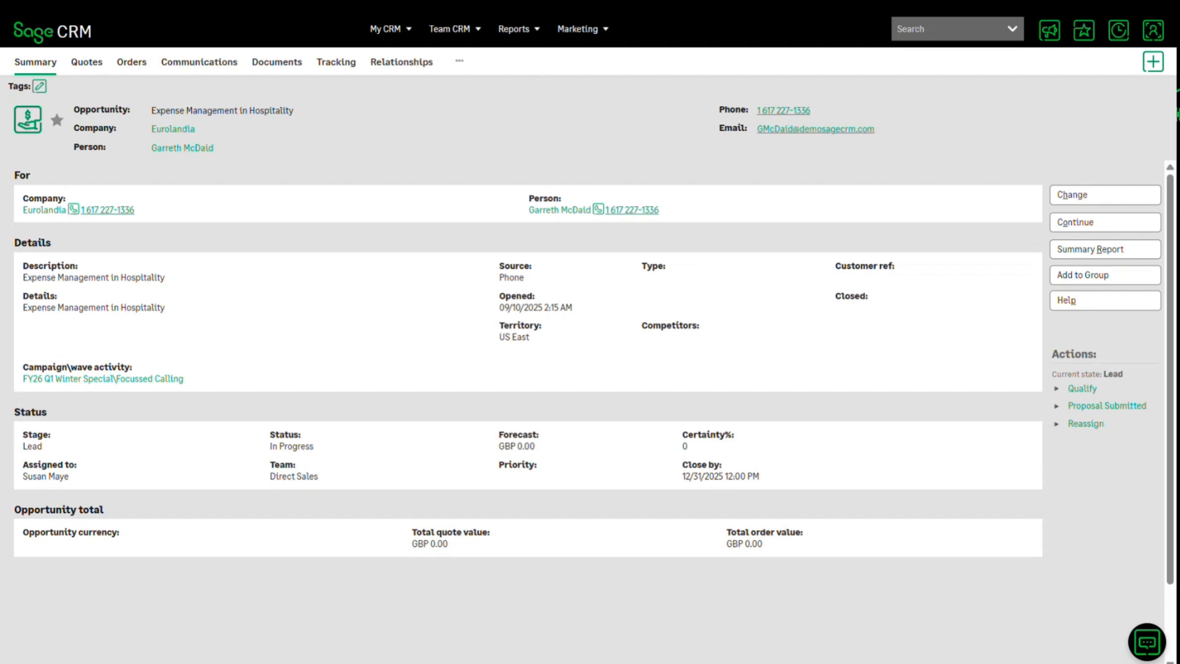
- Open the FY26 Q1 Winter Special campaign from the campaign list and show its analysis
click(582, 29)
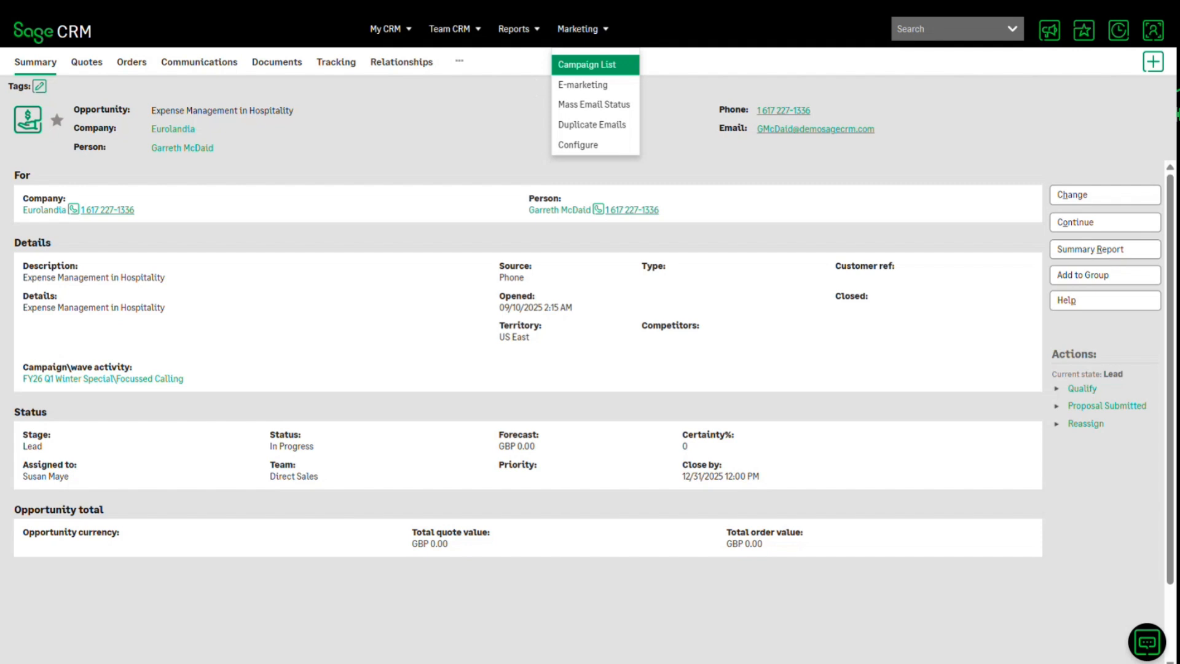
click(587, 65)
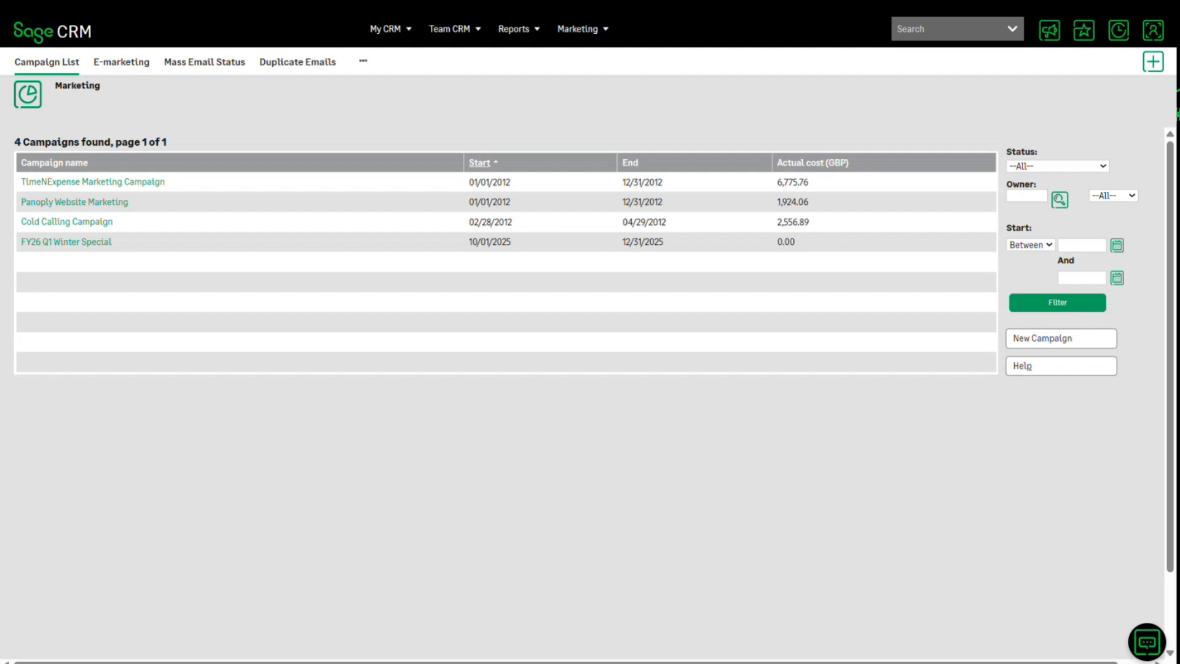
click(67, 242)
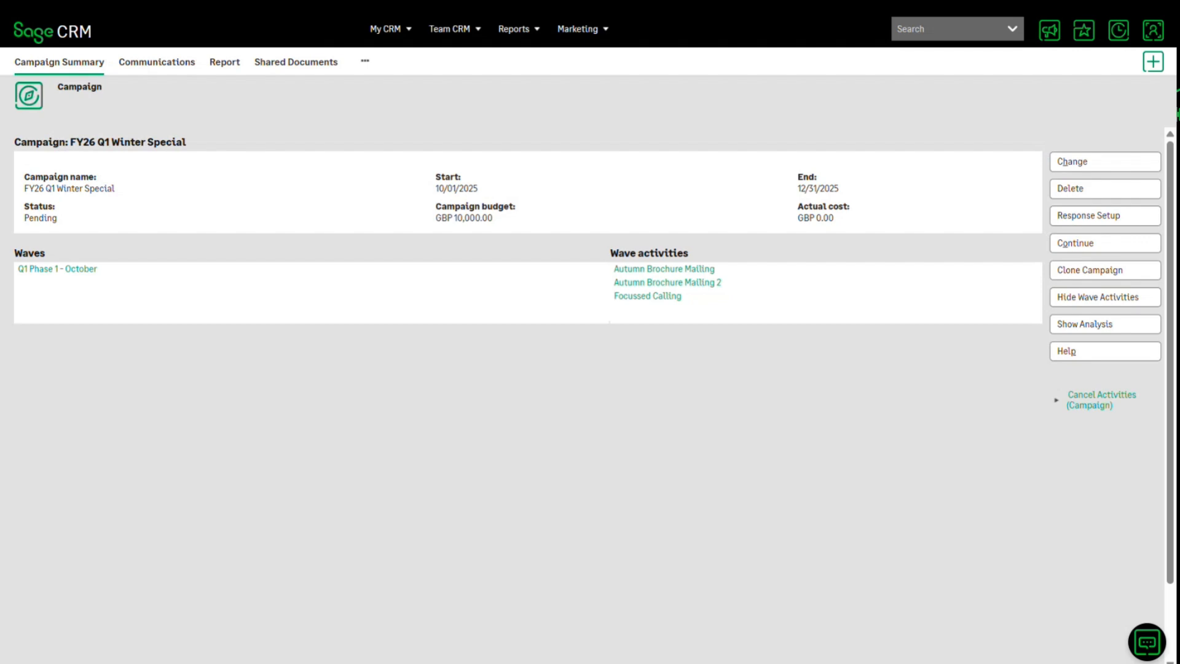
click(1085, 324)
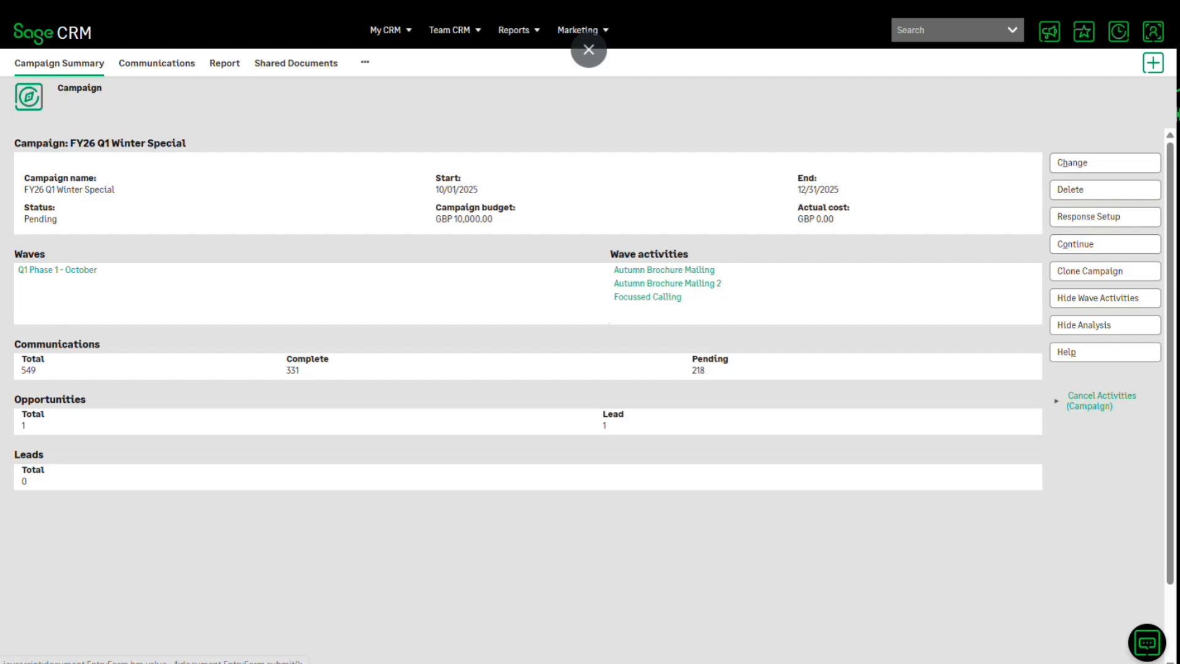
key(alt+Tab)
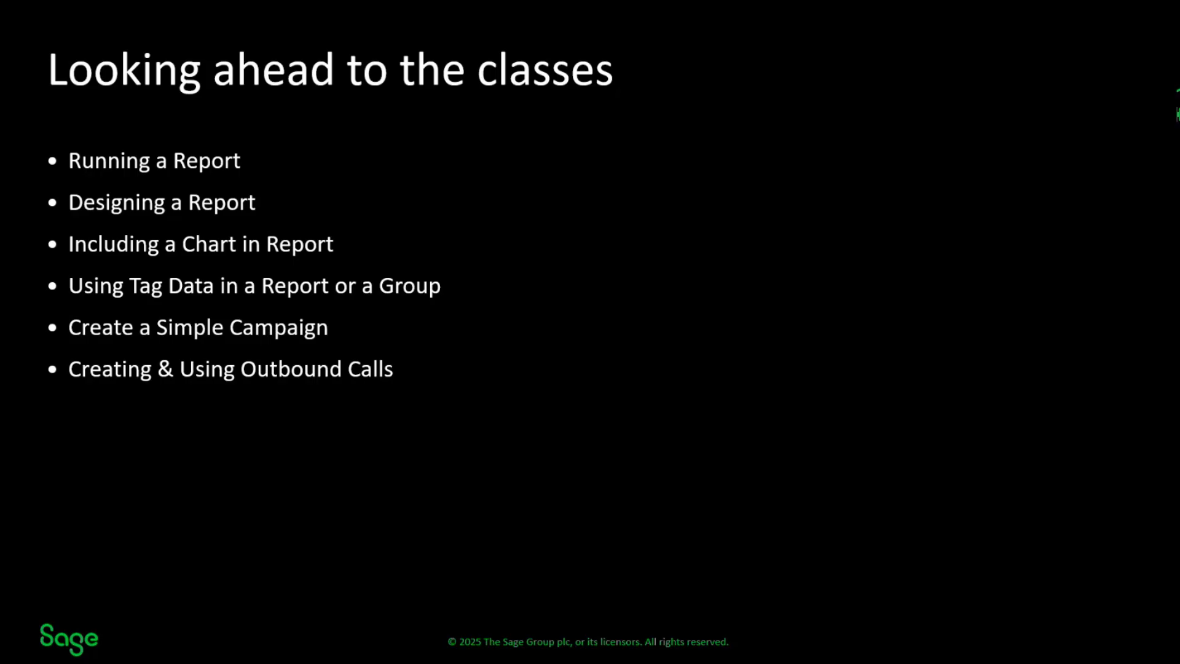